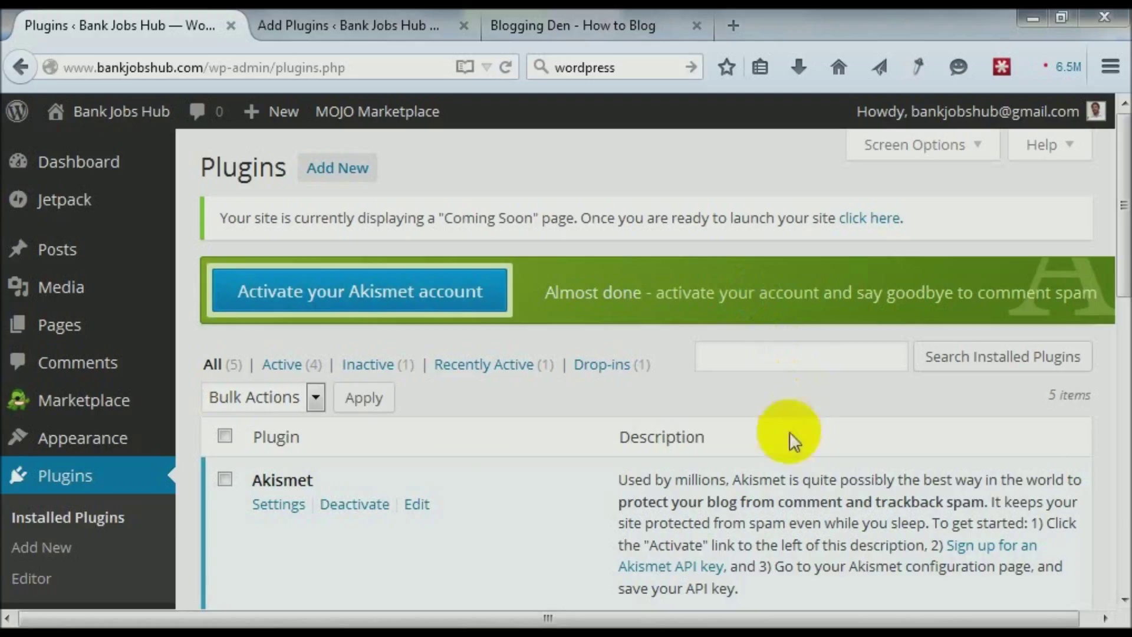
click(53, 485)
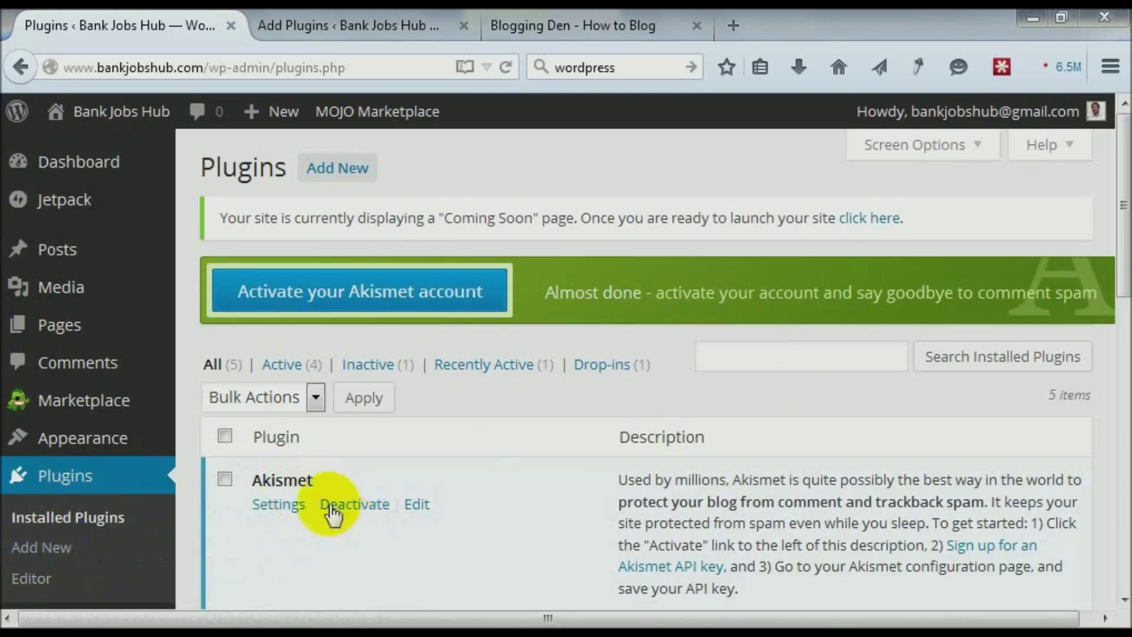
click(41, 524)
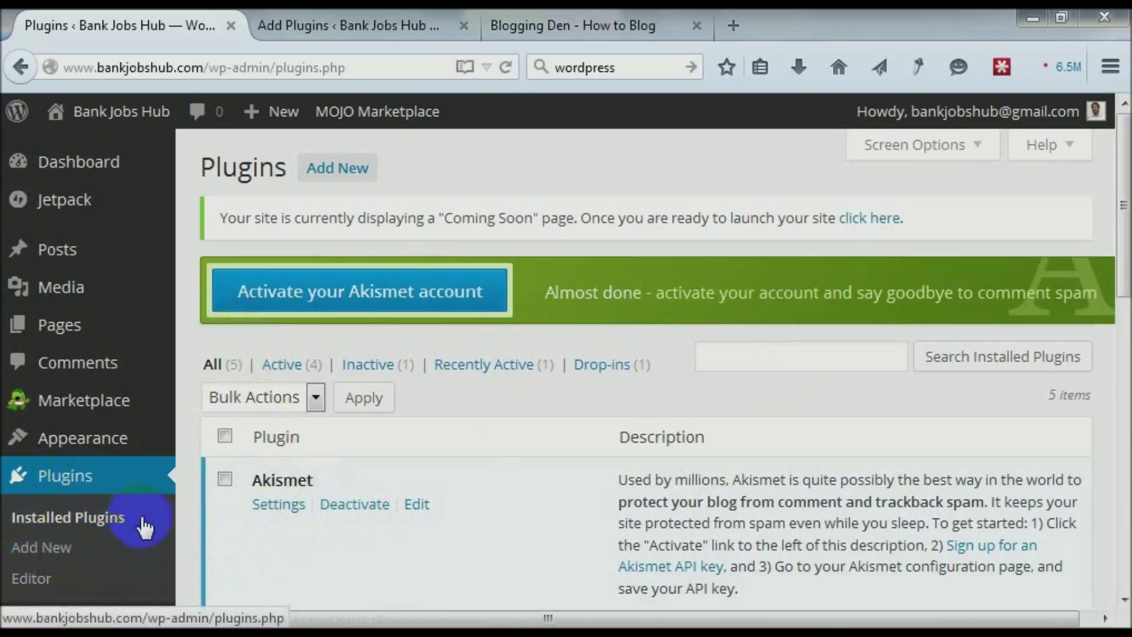
click(417, 301)
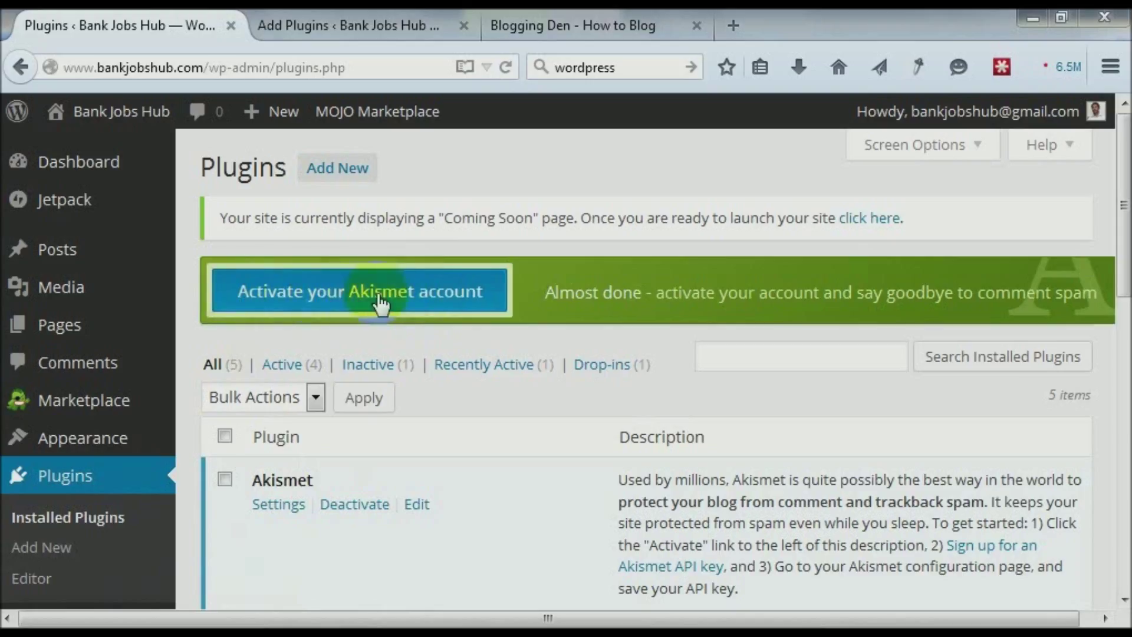
Start Akismet account activation and scroll through the page offering a new or existing API key.
click(357, 304)
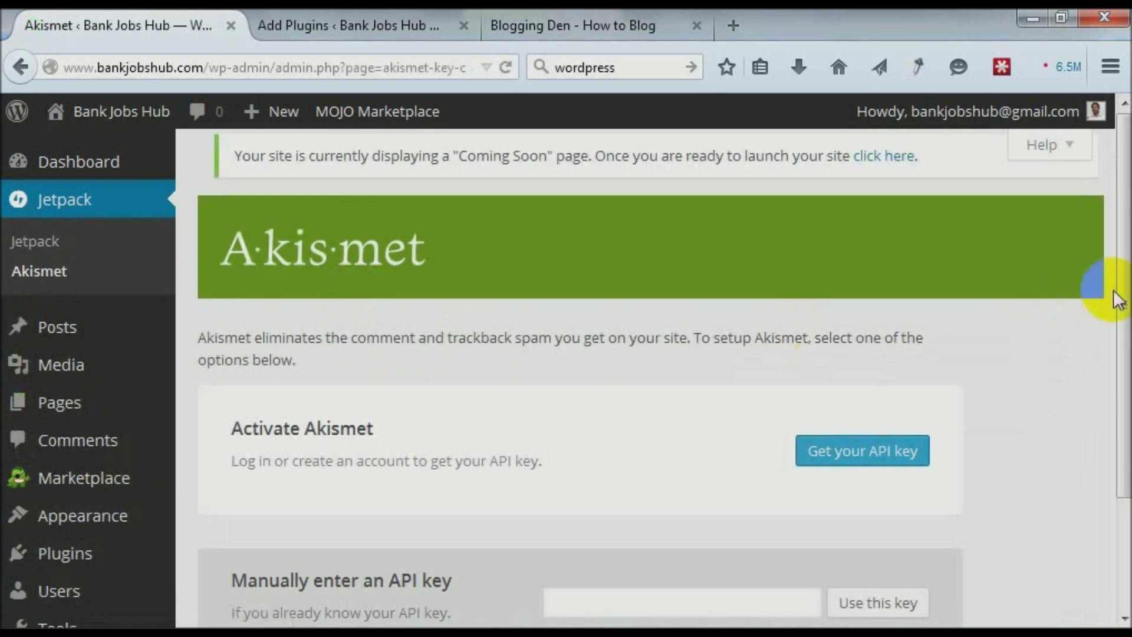
drag(1124, 312, 1124, 412)
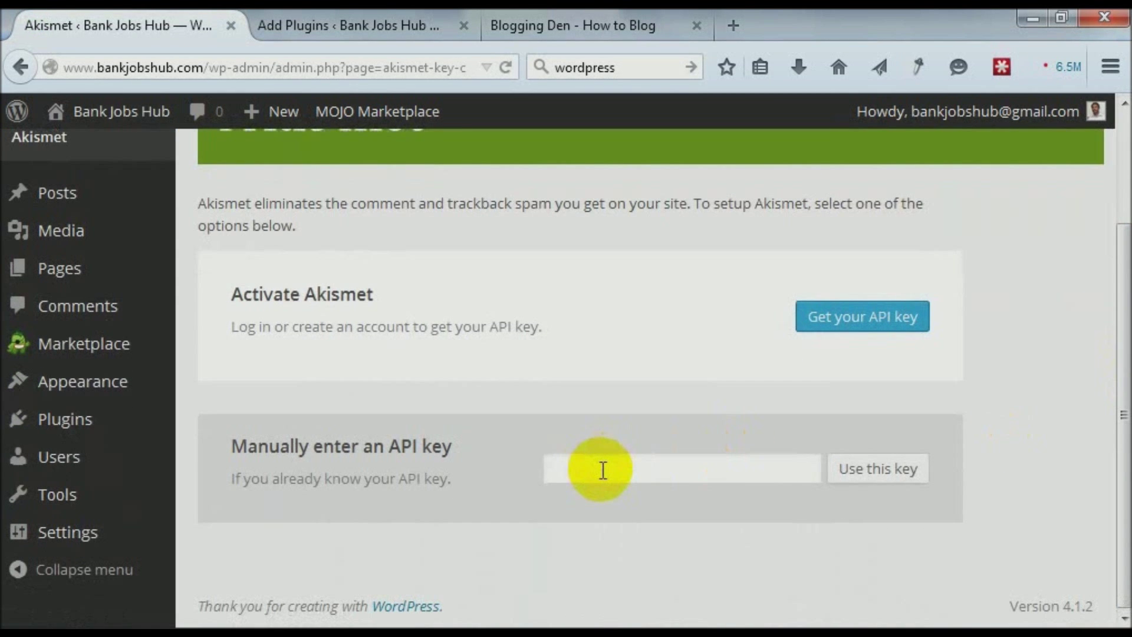
drag(1123, 298, 1125, 188)
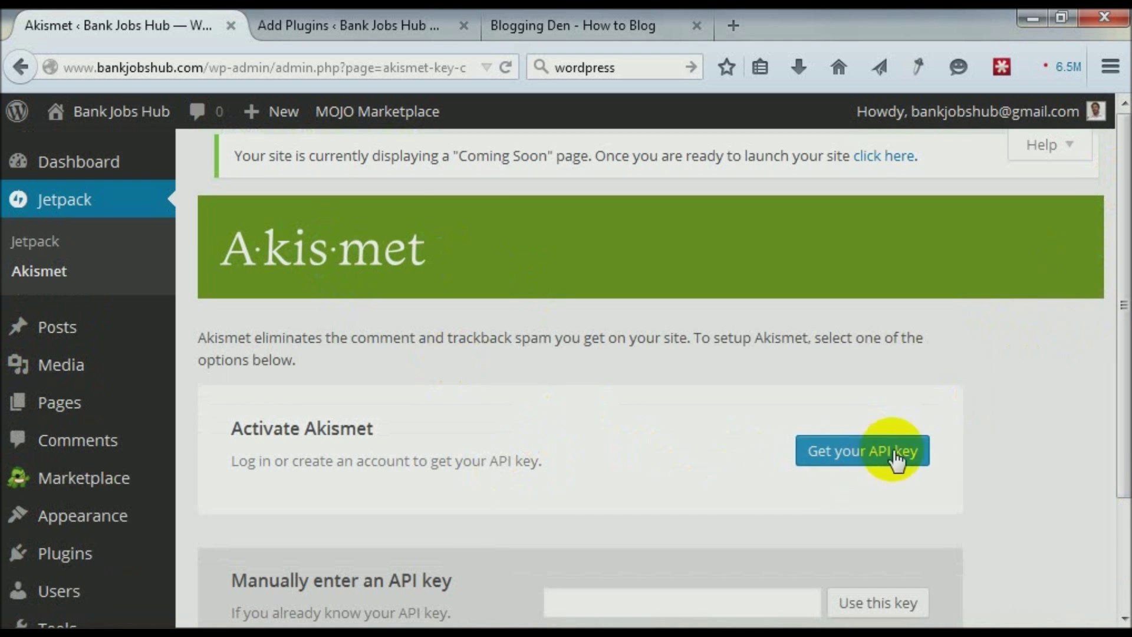
scroll(905, 455, down, 3)
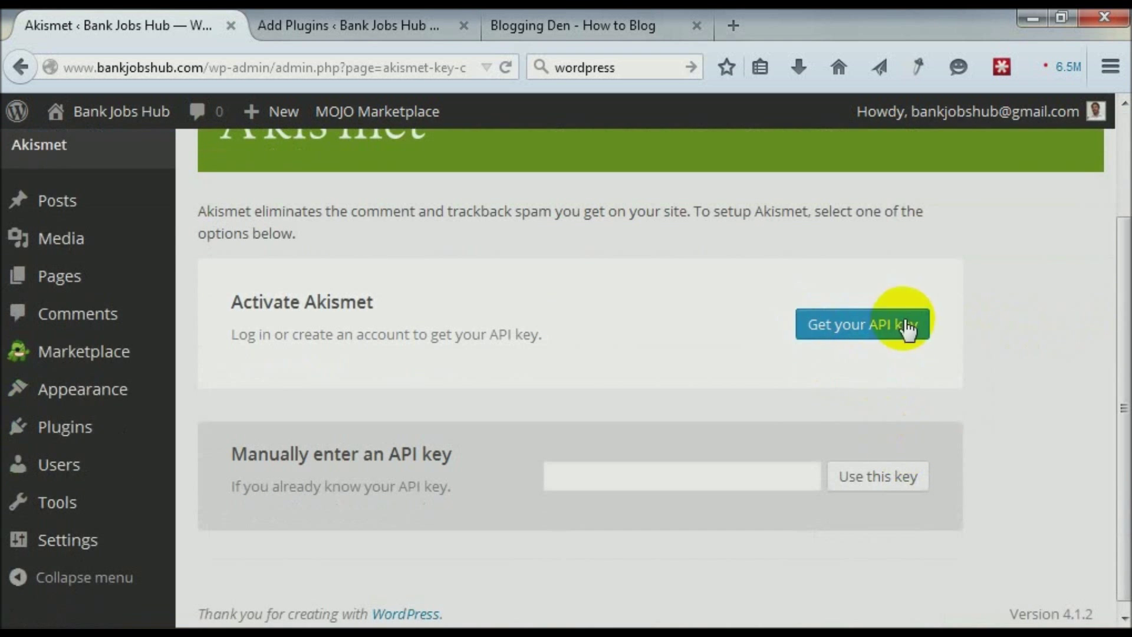
Request a new API key, then choose 'GET AN AKISMET API KEY' on akismet.com.
click(924, 329)
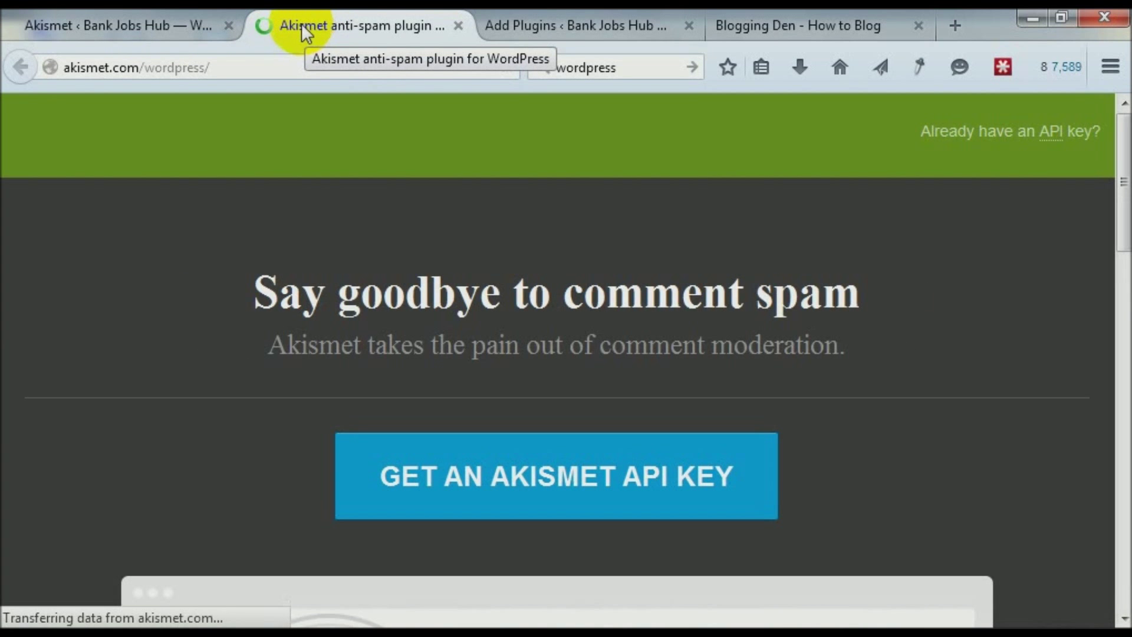
drag(1123, 181, 1124, 203)
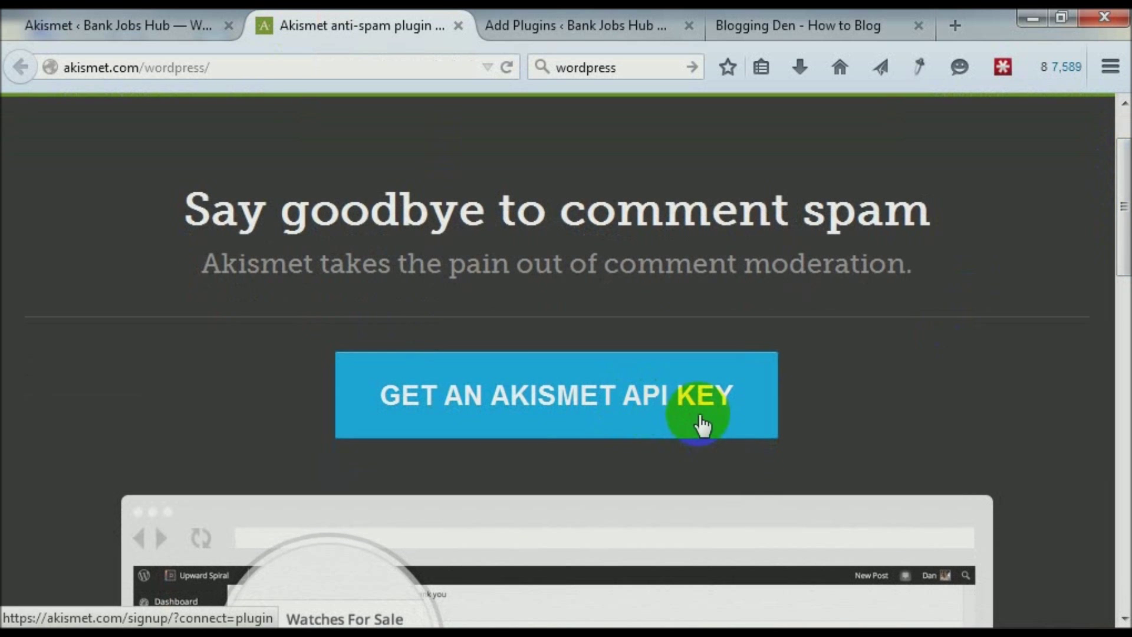
click(638, 417)
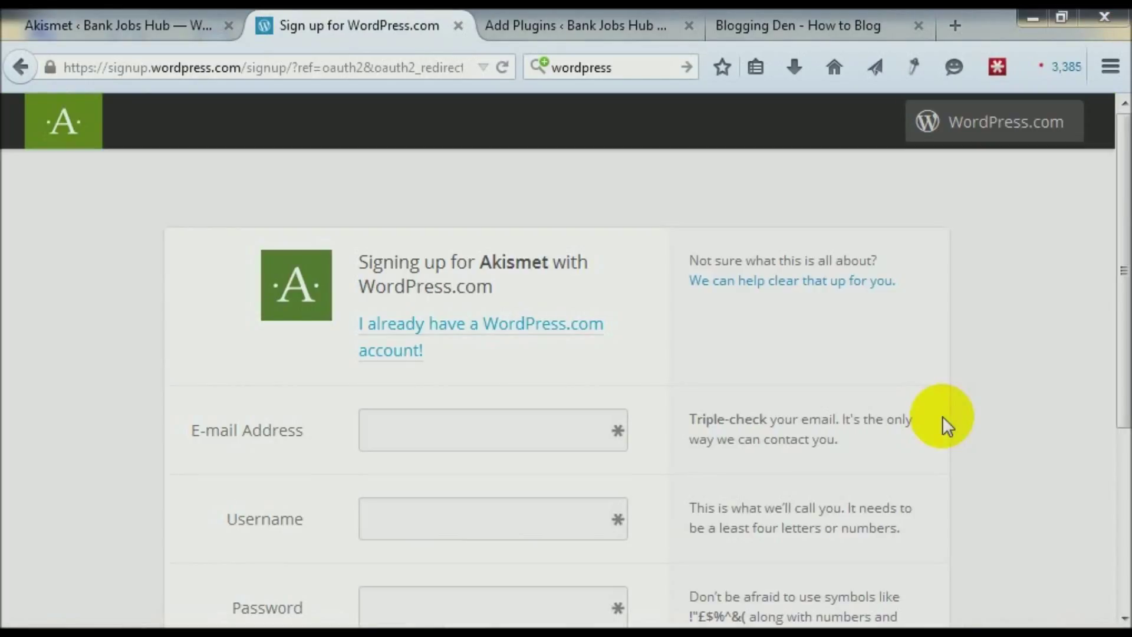
Submit the WordPress.com sign-up form with e-mail, username and password.
drag(1125, 347, 1098, 478)
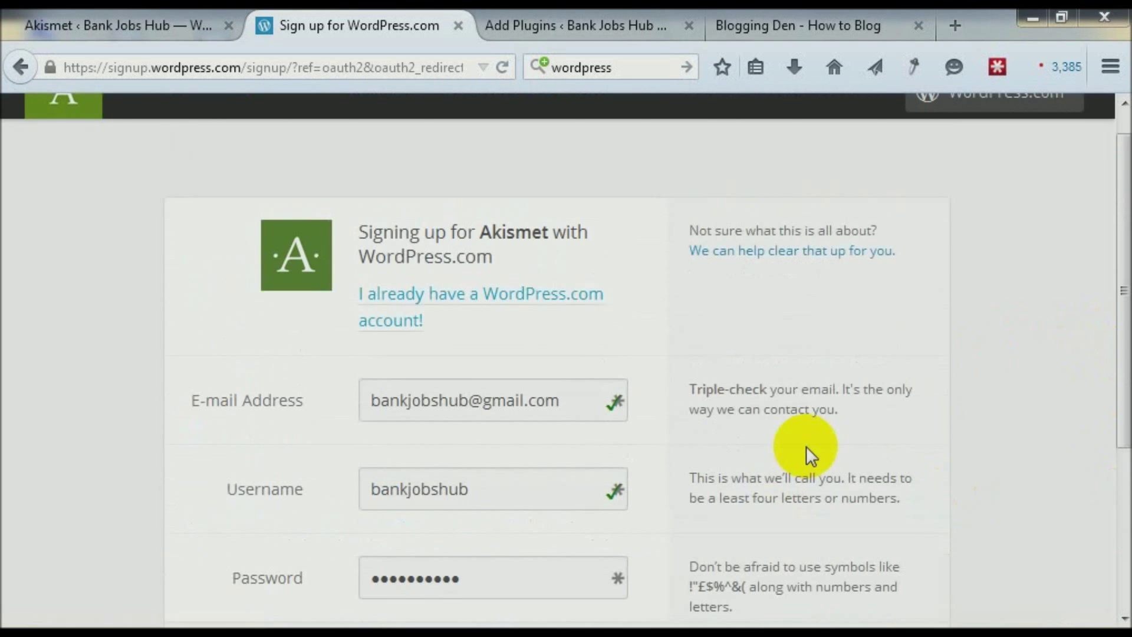
drag(1125, 397, 1124, 494)
click(779, 520)
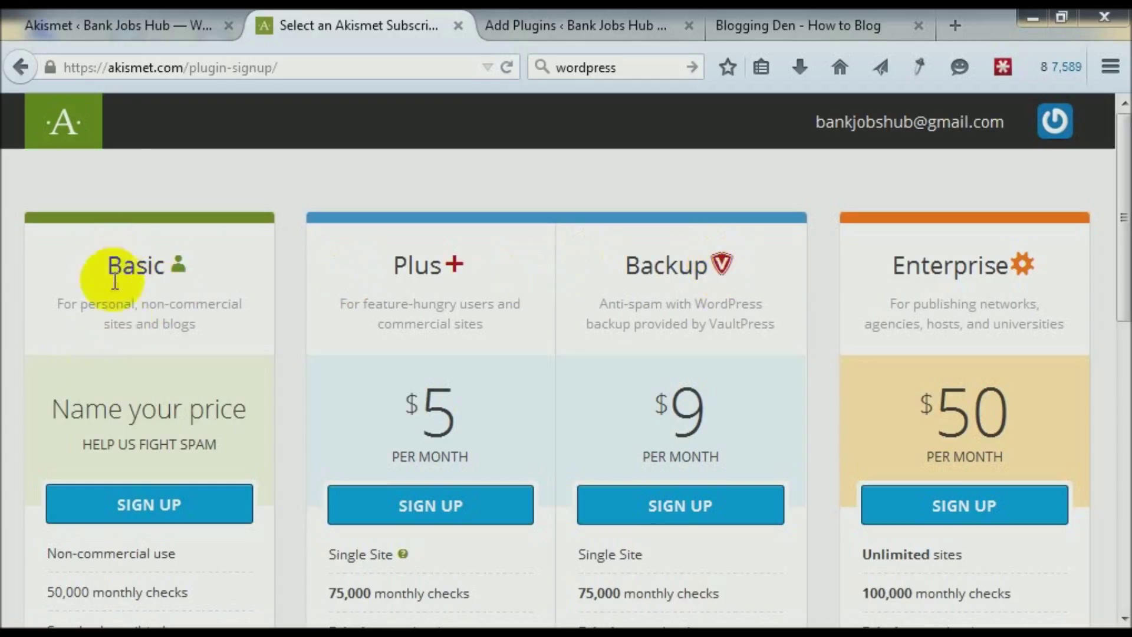
Review the Basic, Plus, Backup and Enterprise plan names and descriptions.
drag(81, 305, 242, 327)
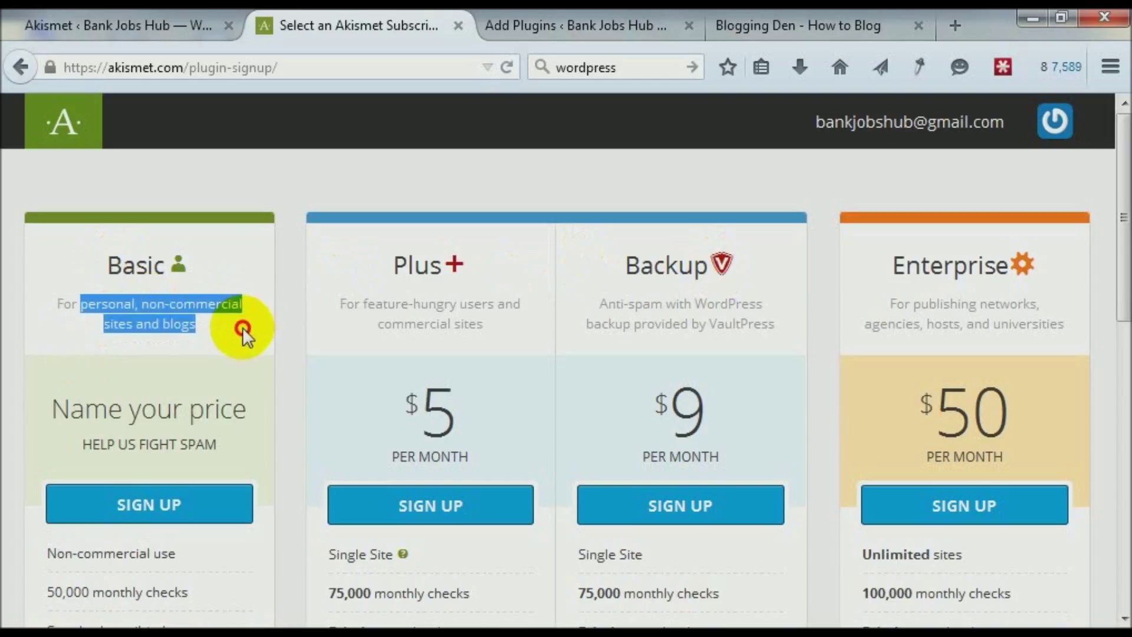
click(206, 196)
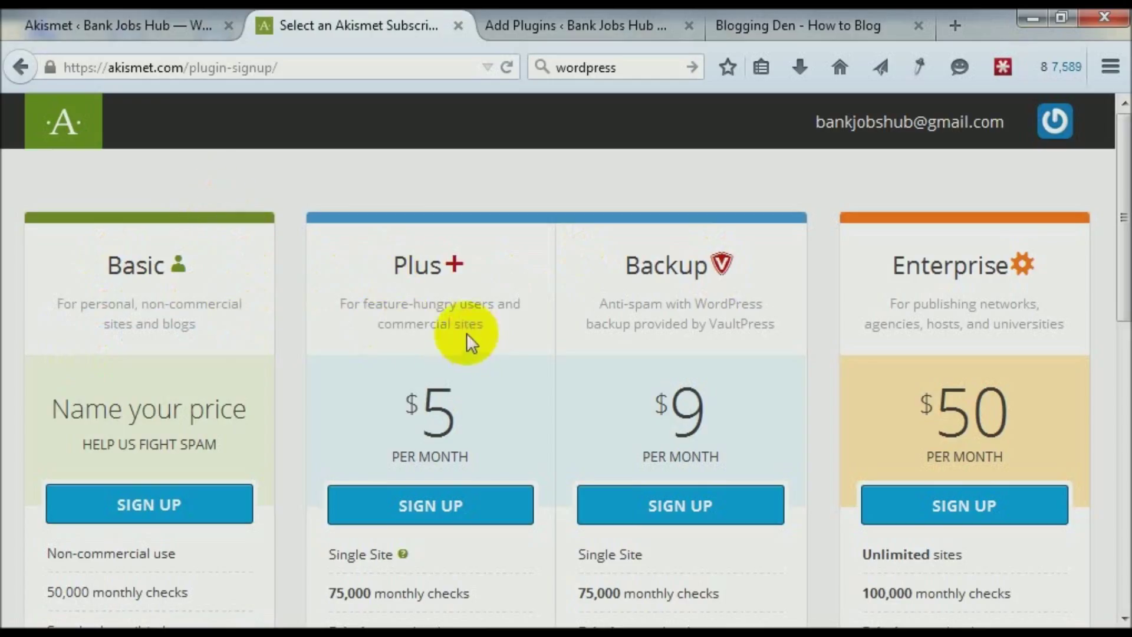
drag(387, 263, 486, 263)
drag(625, 266, 1012, 255)
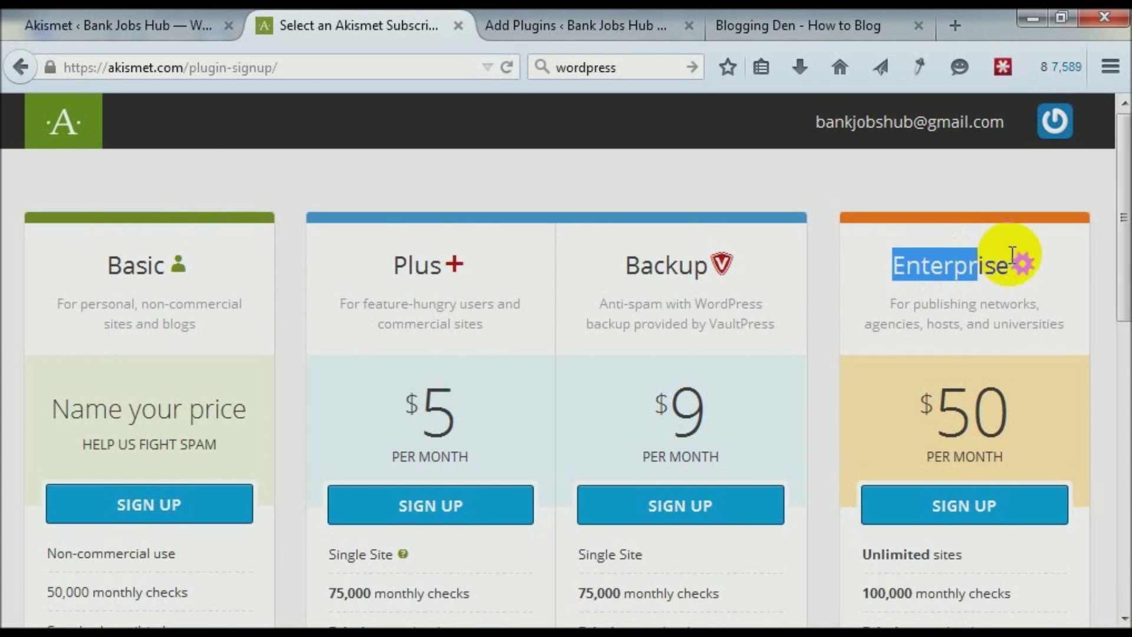
click(1124, 259)
drag(1124, 260, 1122, 354)
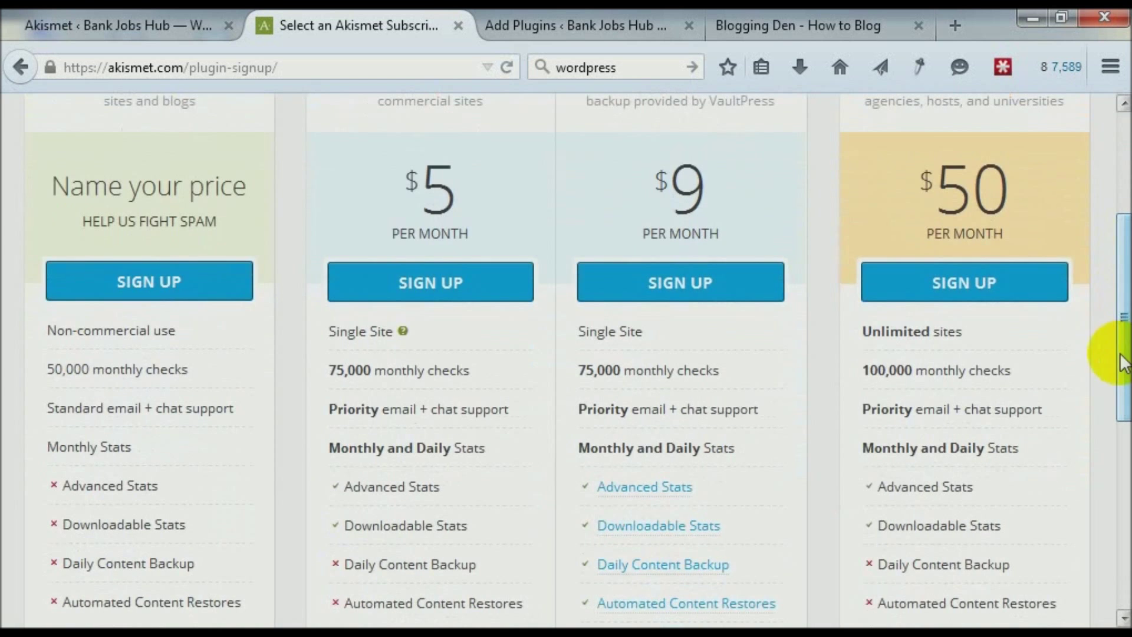
Compare the 75,000 monthly check allowances and sign up for the Basic plan.
drag(328, 371, 488, 379)
drag(579, 370, 706, 371)
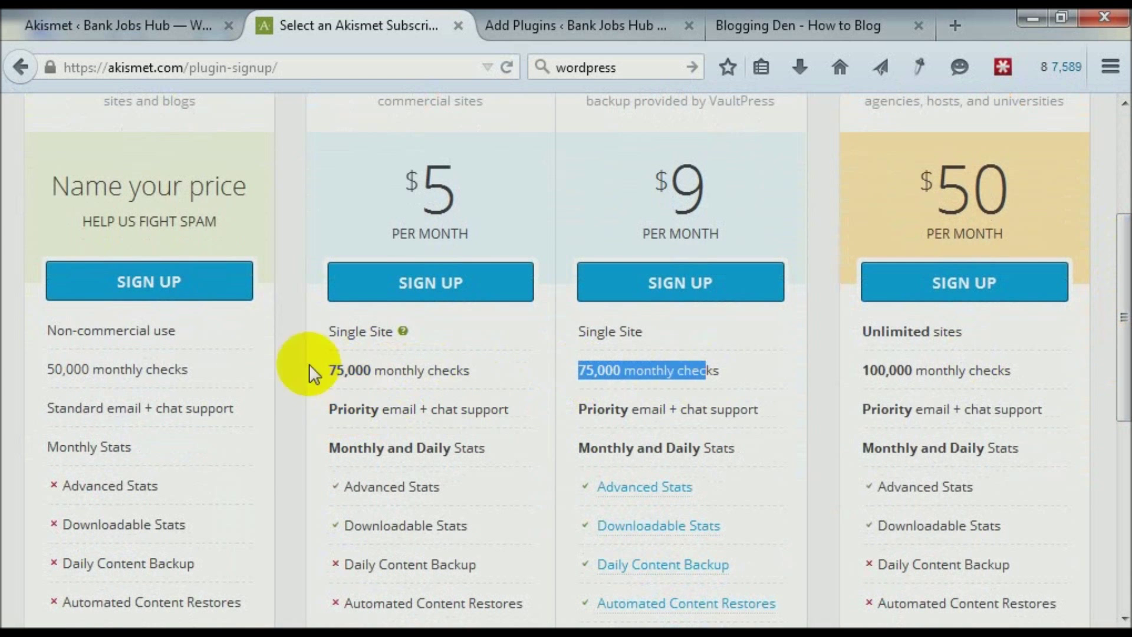
scroll(13, 313, up, 3)
click(13, 311)
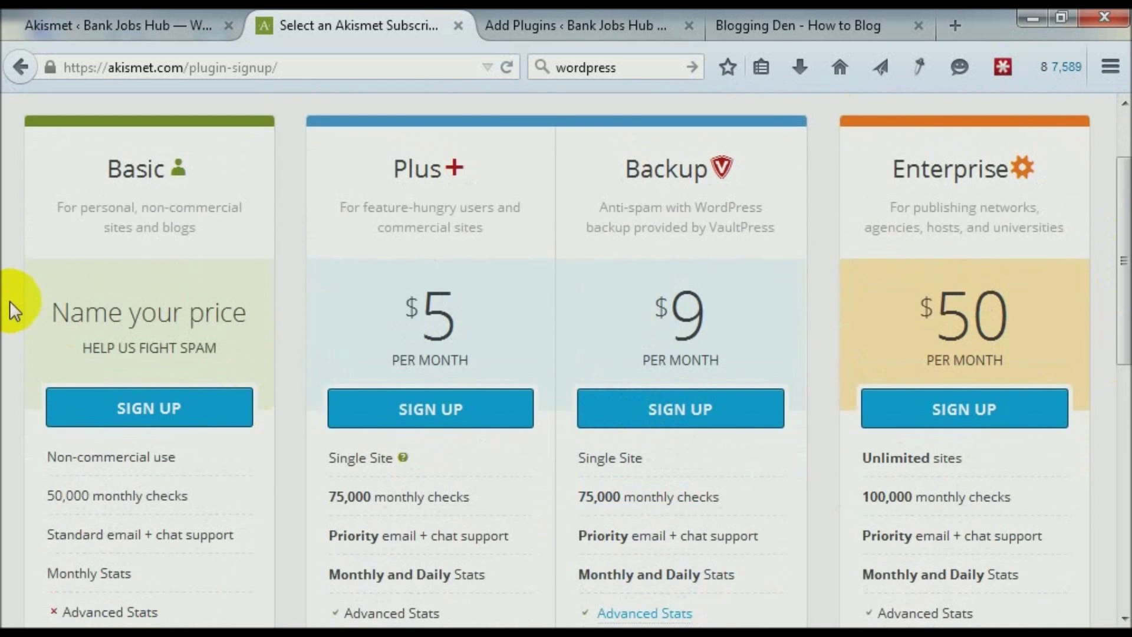
scroll(12, 311, up, 2)
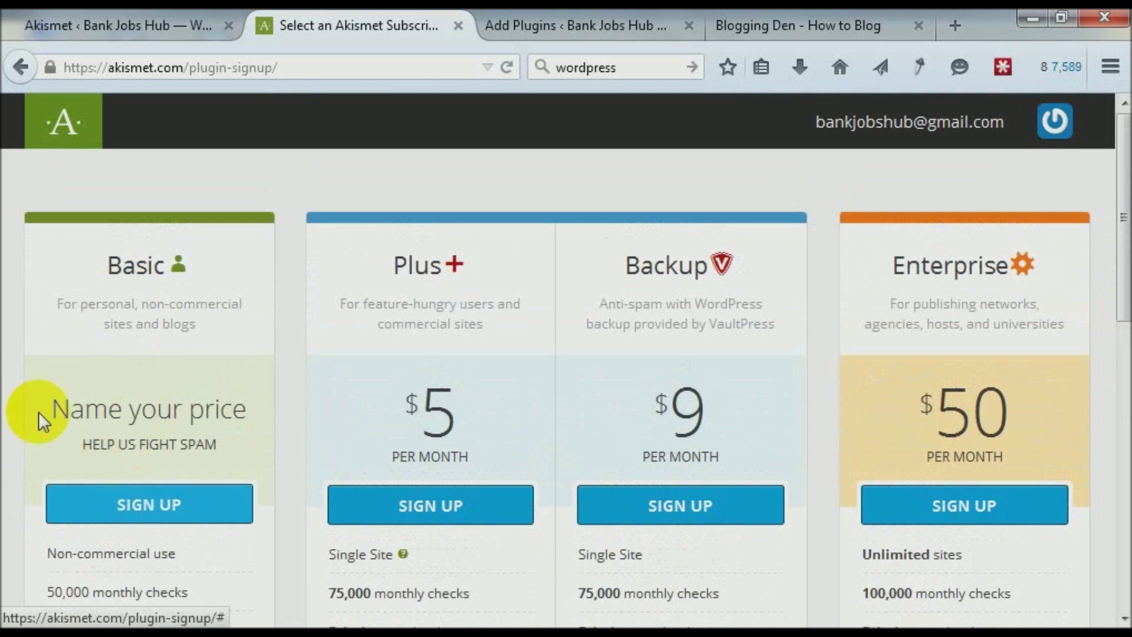
scroll(33, 402, down, 3)
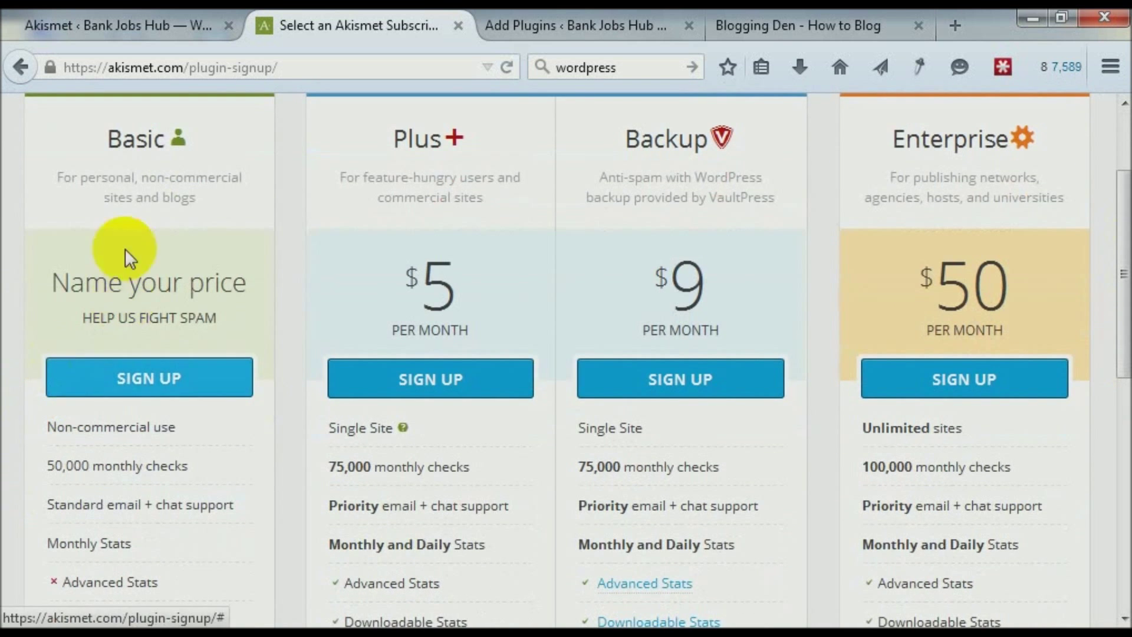
click(126, 380)
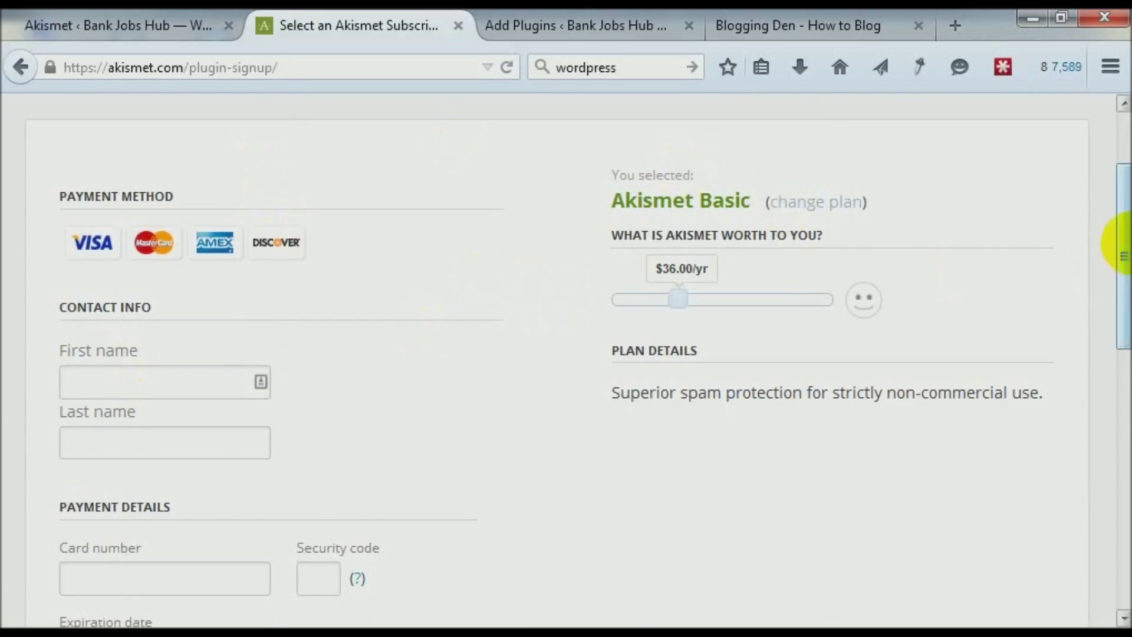
In full screen, slide the Basic plan's yearly price down to $0.00/yr.
drag(1125, 234, 1127, 243)
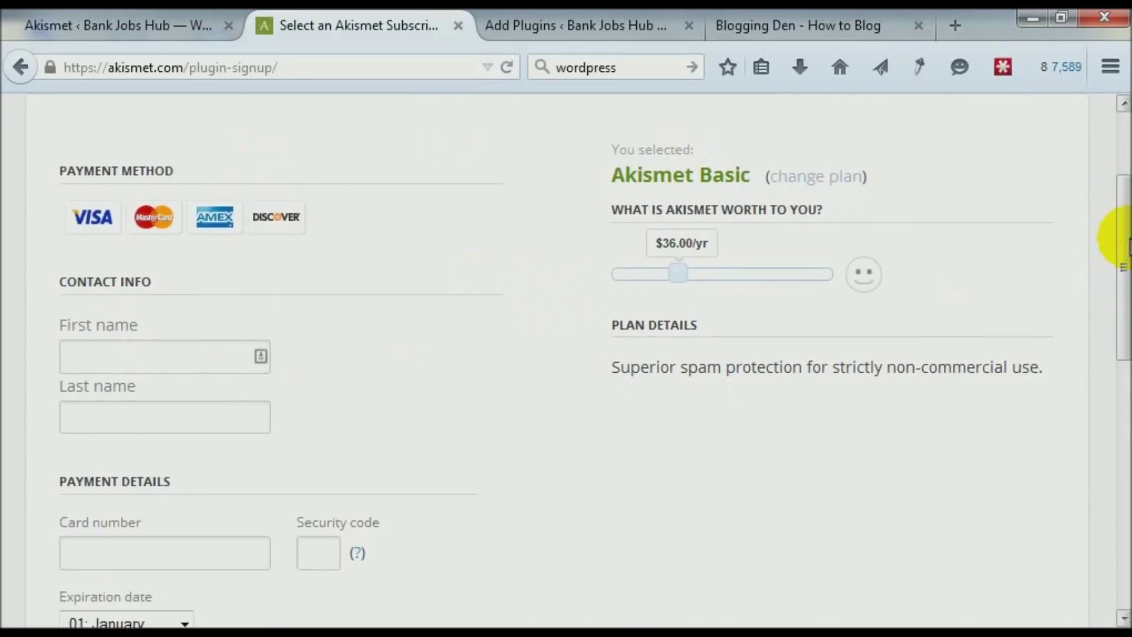
key(F11)
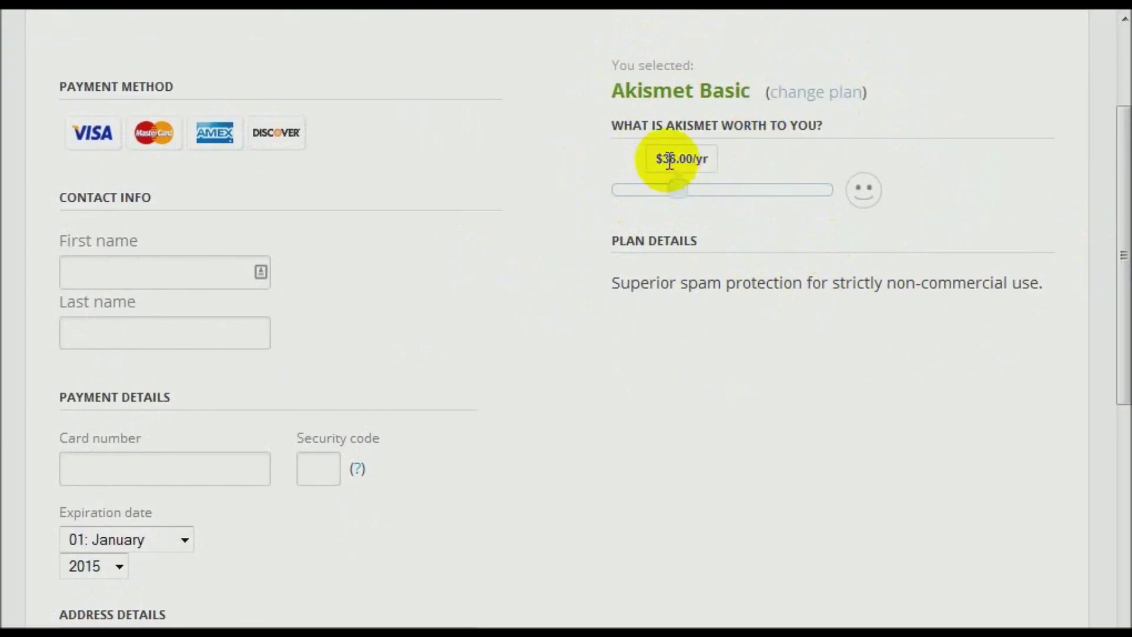
drag(678, 190, 611, 190)
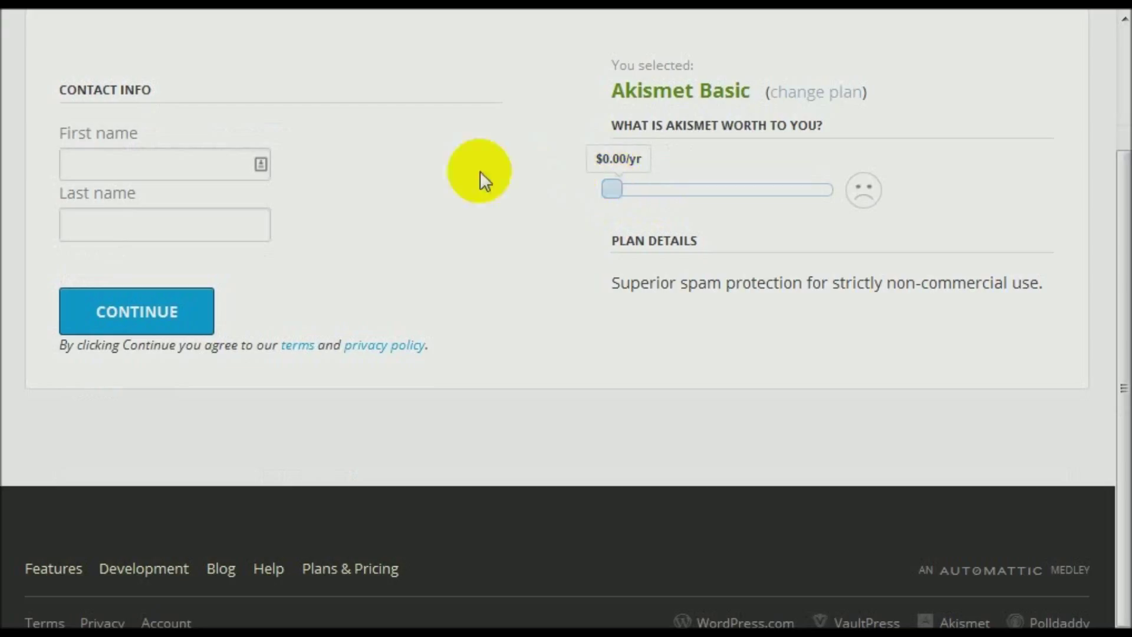
Enter the contact's first and last name and submit the free signup.
click(172, 165)
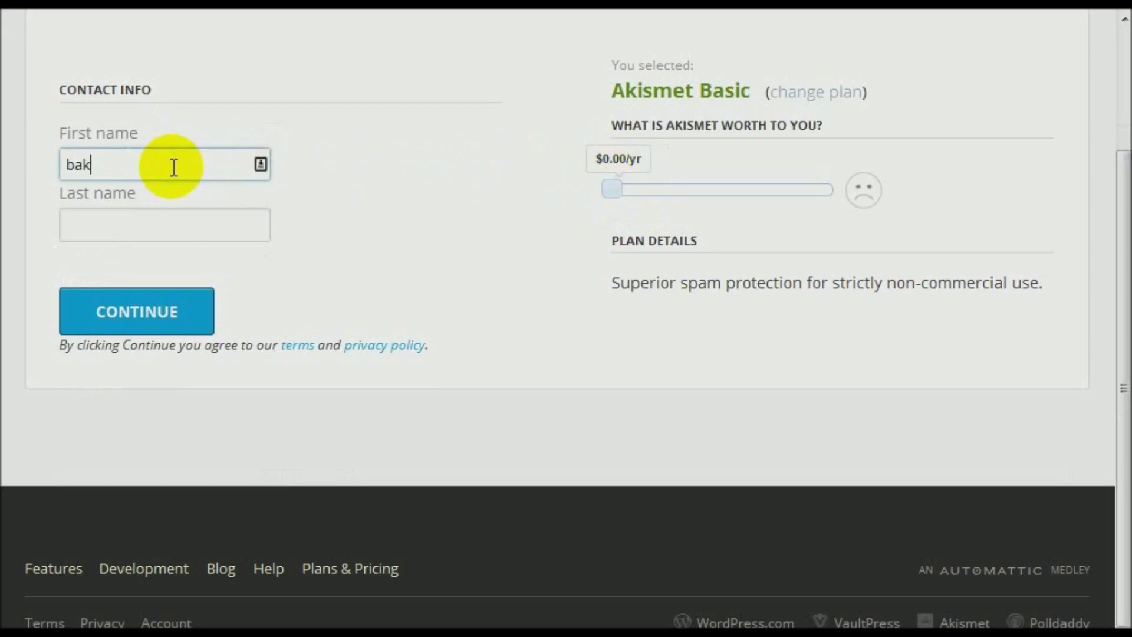
text(ba)
key(ctrl+a)
key(Tab)
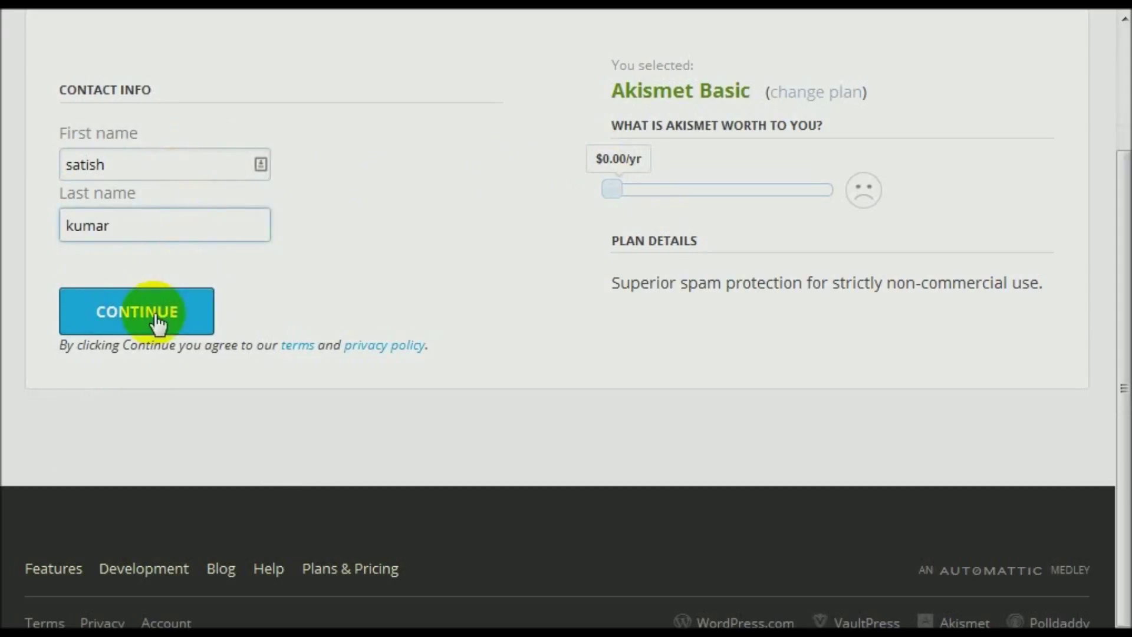
click(192, 327)
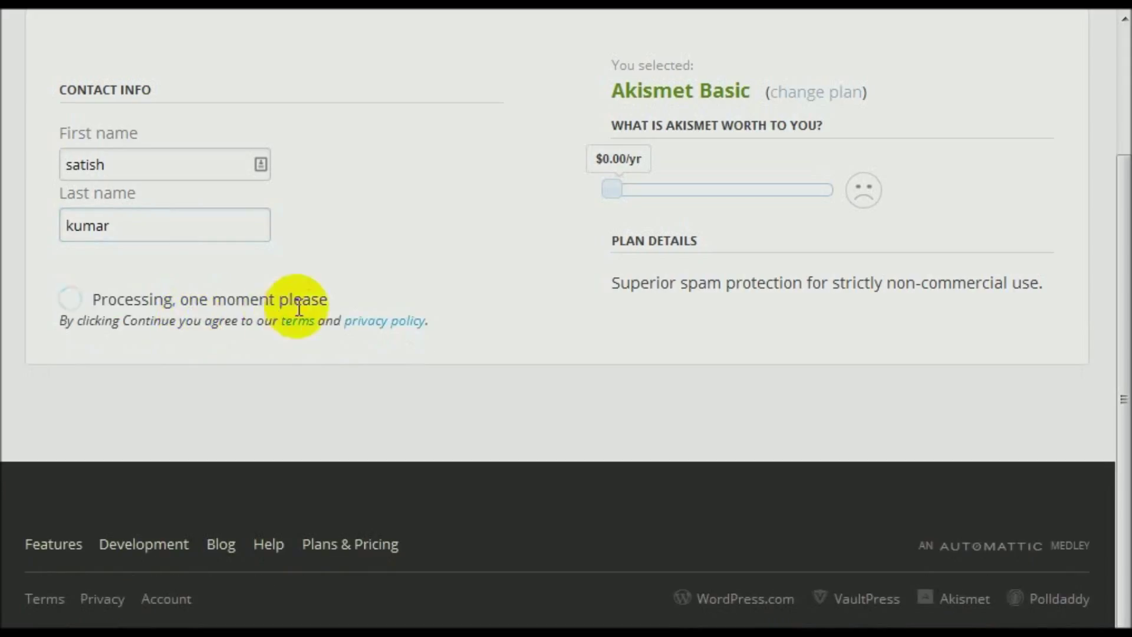
Copy the new API key from the 'Awesome!' popup and exit full screen.
scroll(330, 308, up, 3)
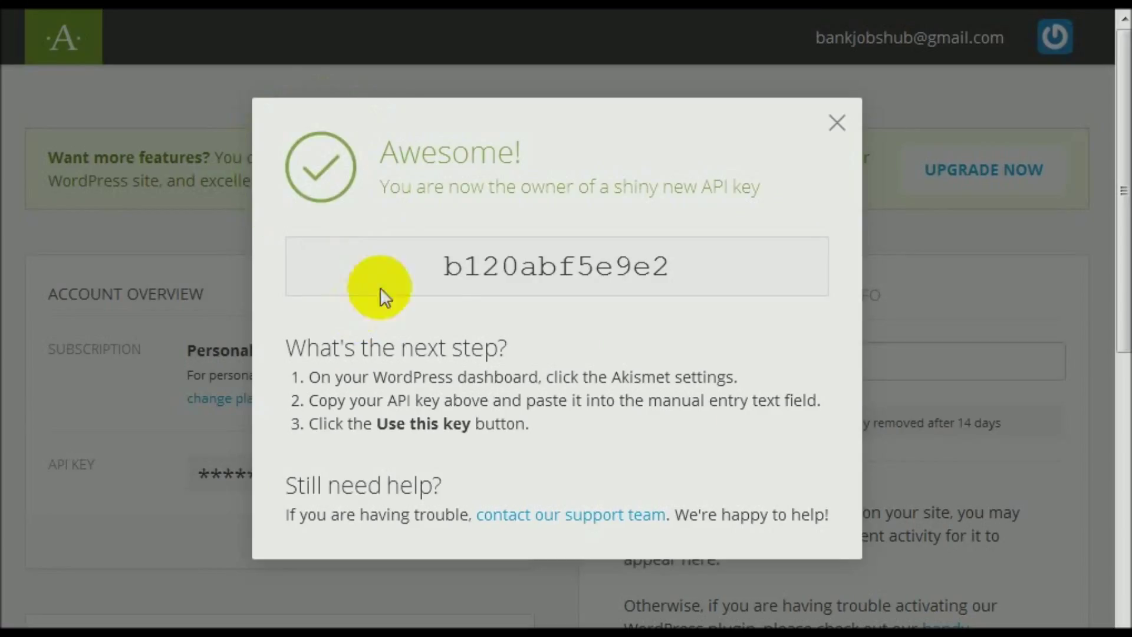
drag(448, 269, 664, 268)
key(ctrl+c)
click(668, 288)
key(F11)
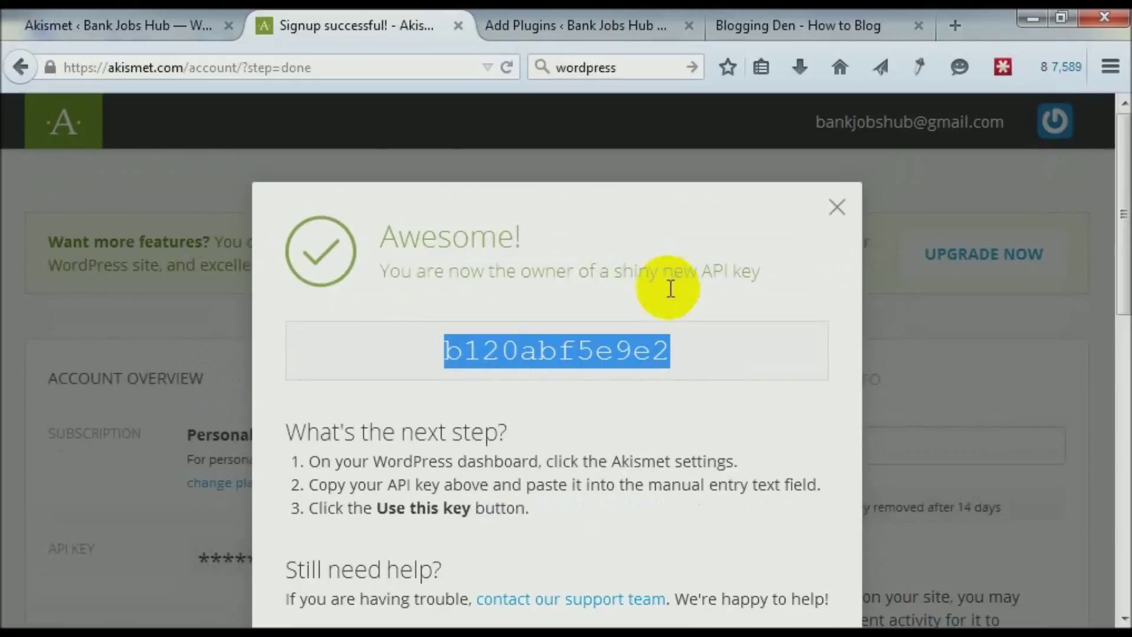
Paste the copied API key into WordPress's manual key field and activate Akismet with it.
click(108, 30)
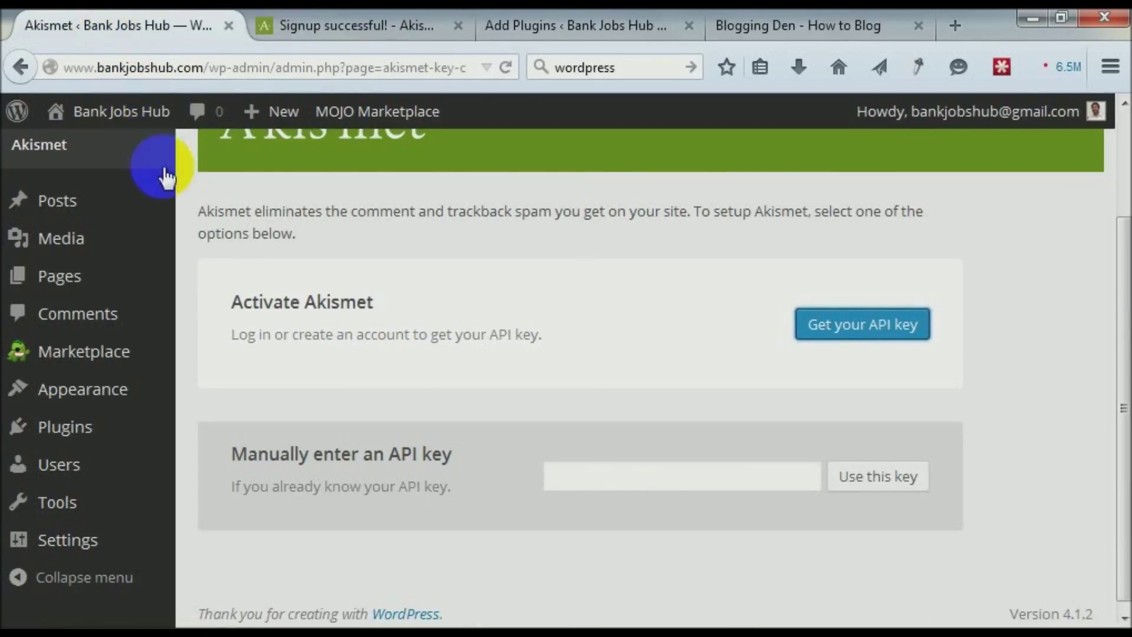
click(560, 476)
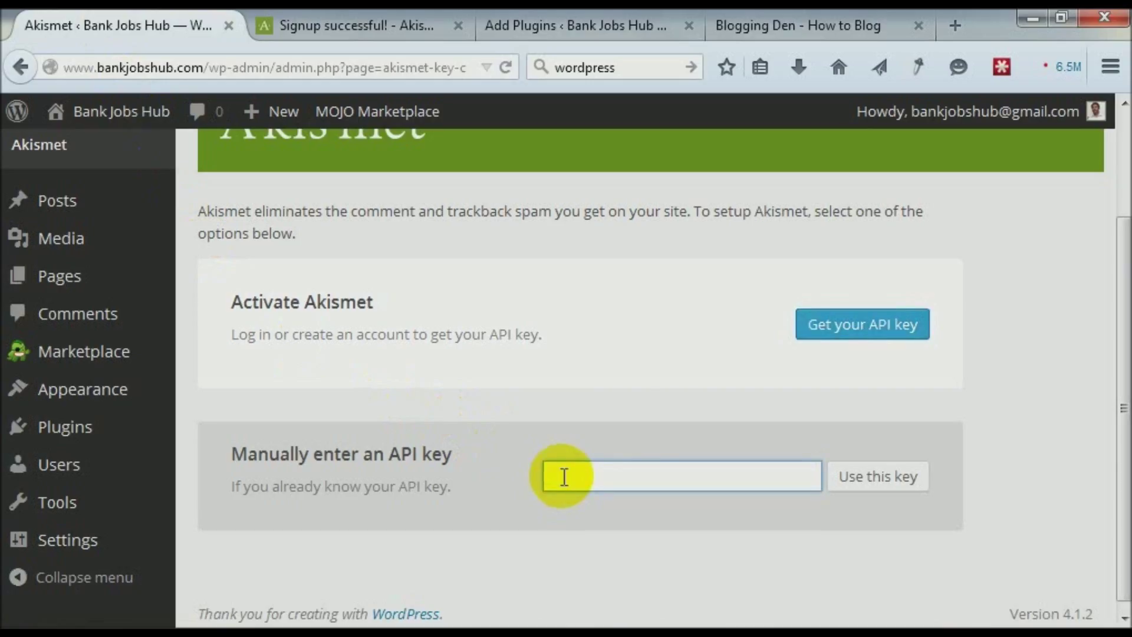
right_click(563, 475)
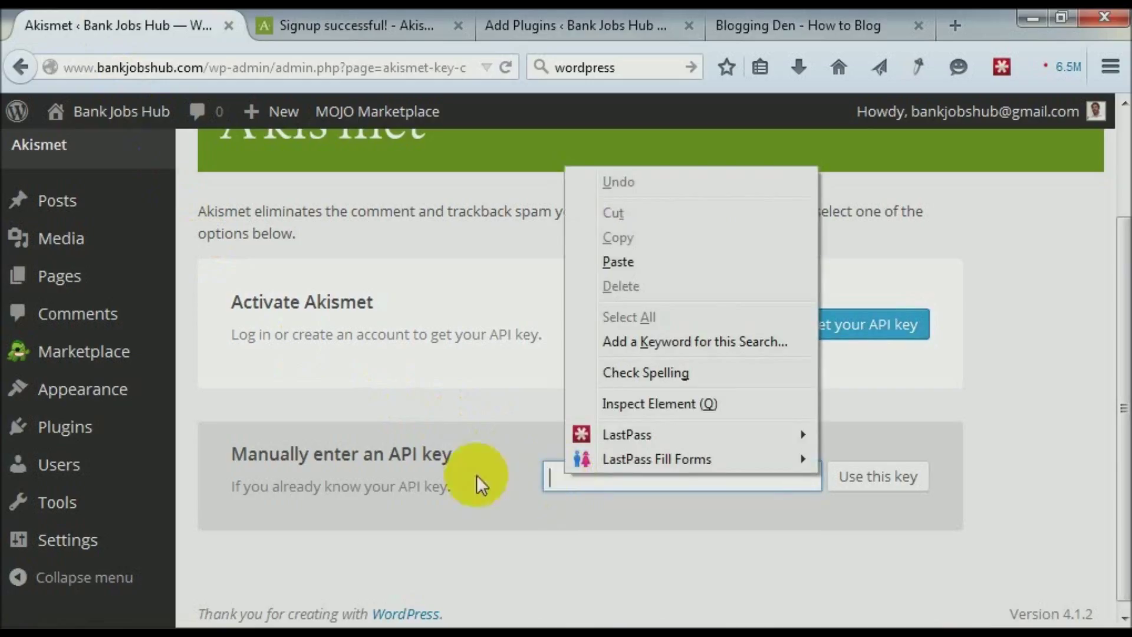
click(608, 260)
click(878, 493)
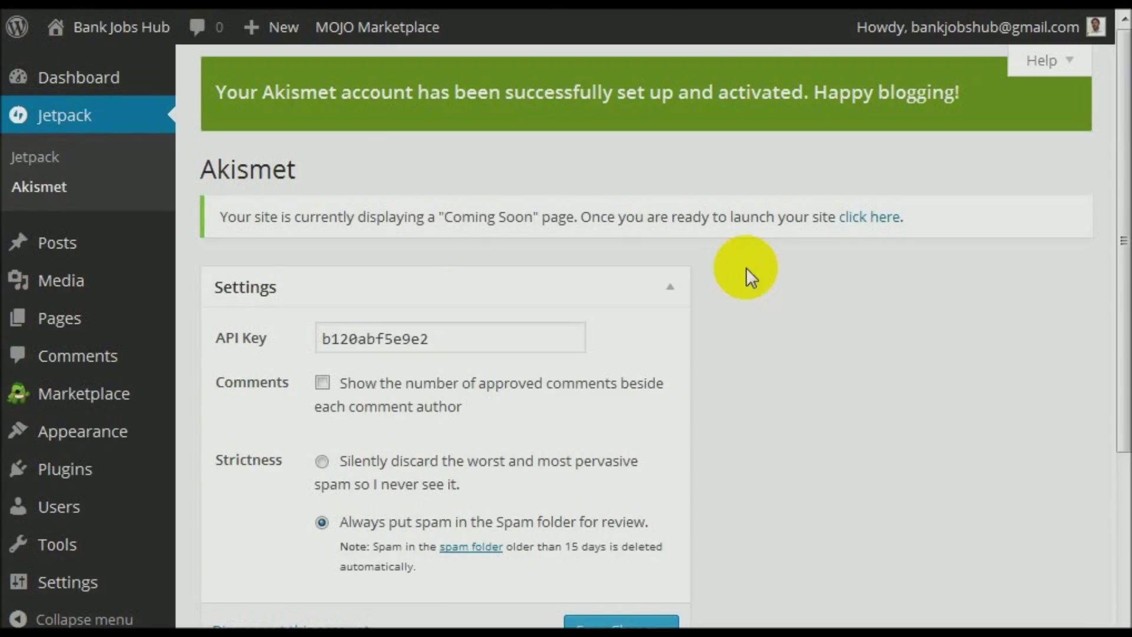
drag(218, 90, 970, 90)
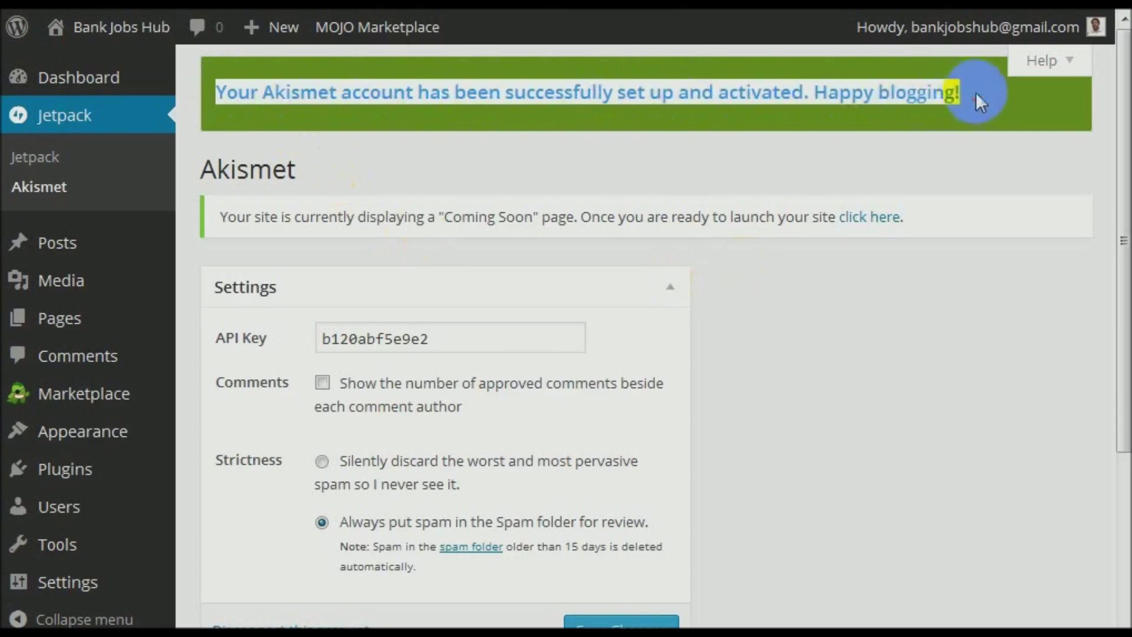
click(566, 160)
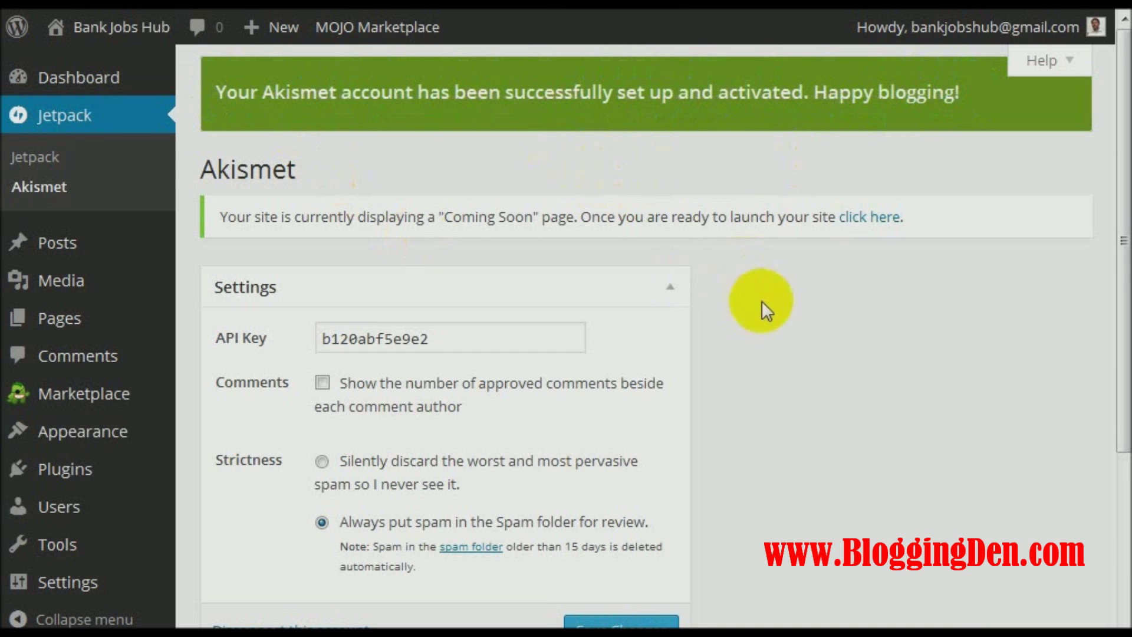
scroll(763, 305, down, 4)
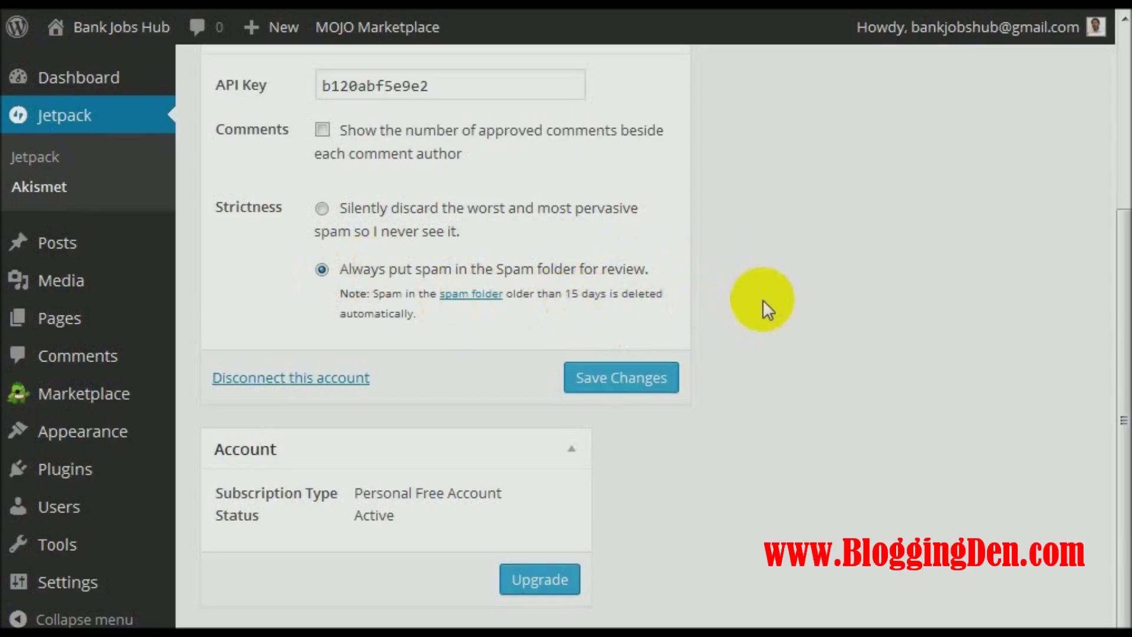
mouse_move(1009, 21)
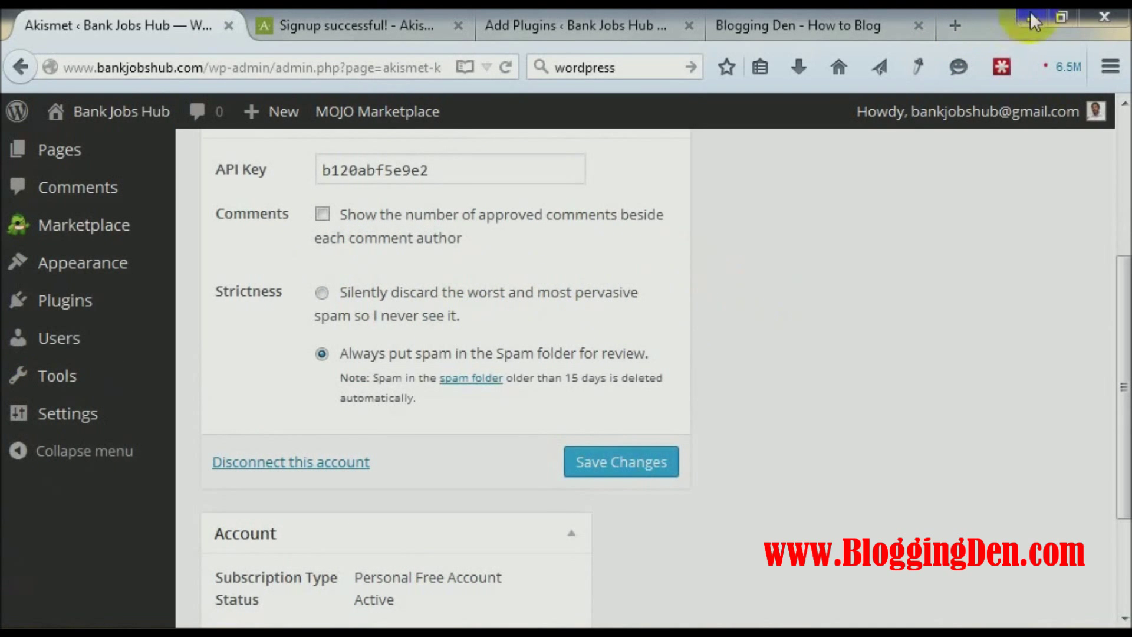